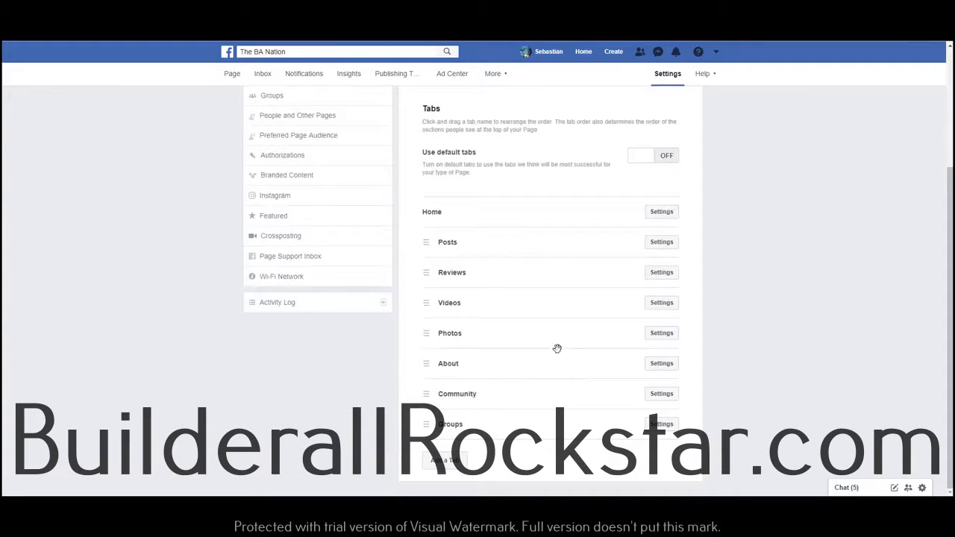
Open the Page's template choices and review the Movies template's toolbar buttons and tabs, then return to the template list
scroll(563, 385, "up", 2)
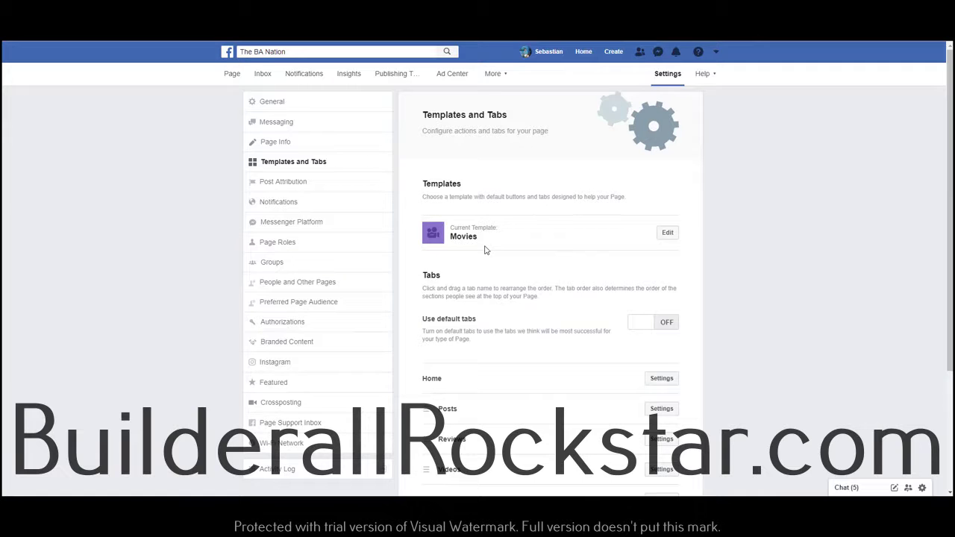
left_click(667, 234)
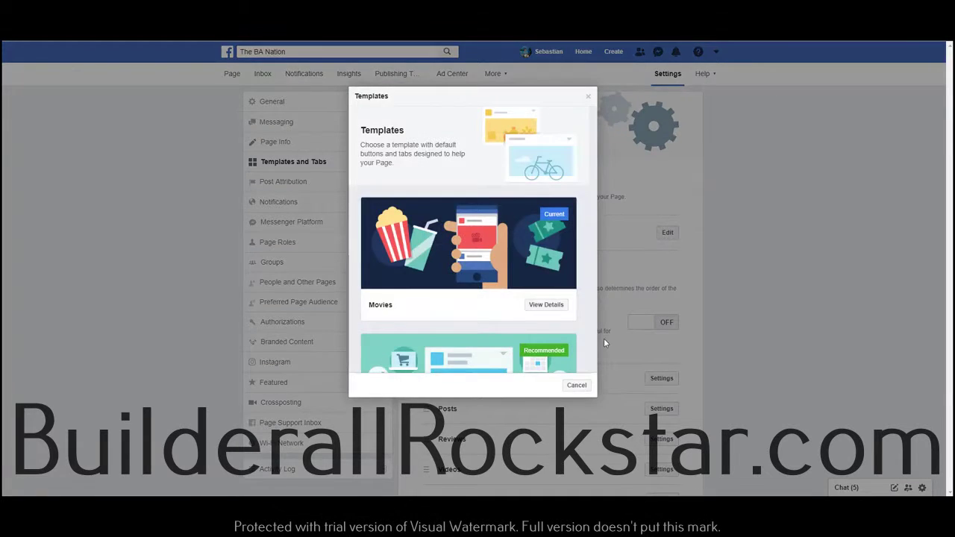
scroll(512, 207, "down", 1)
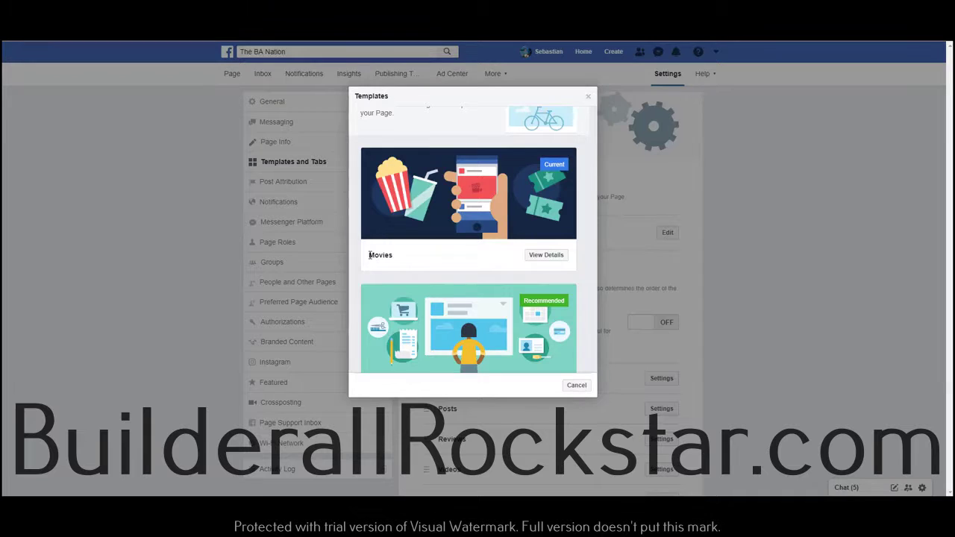
left_click(549, 257)
scroll(493, 301, "down", 2)
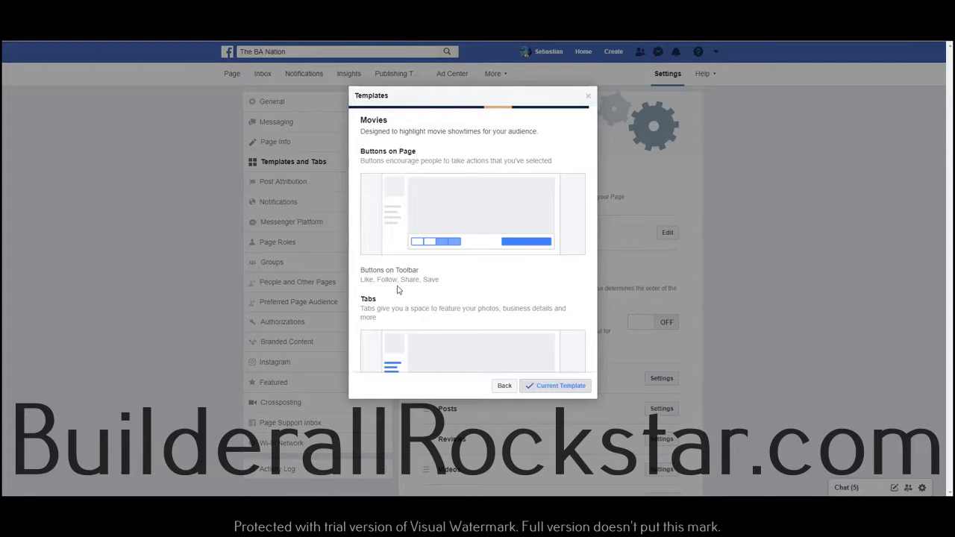
left_click_drag(440, 284, 361, 280)
scroll(489, 280, "down", 5)
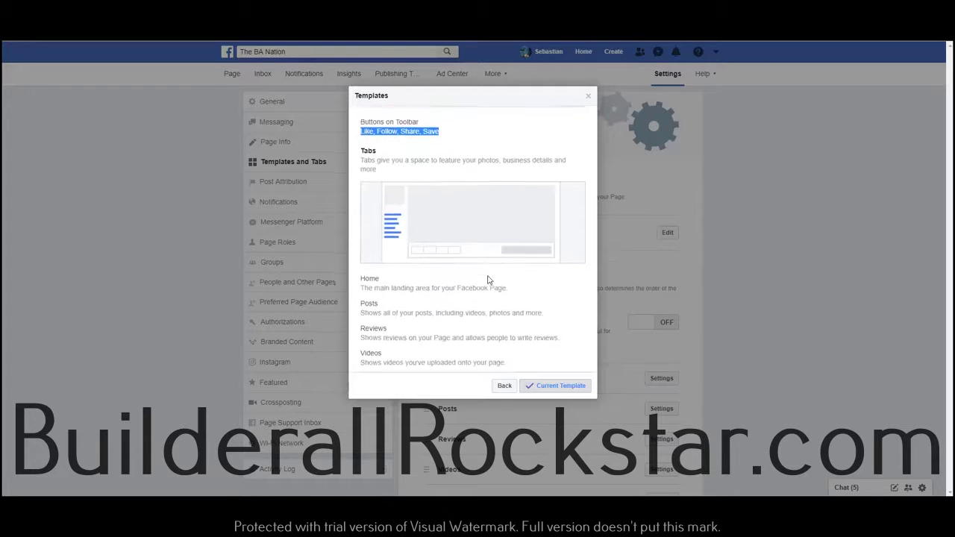
scroll(482, 269, "up", 1)
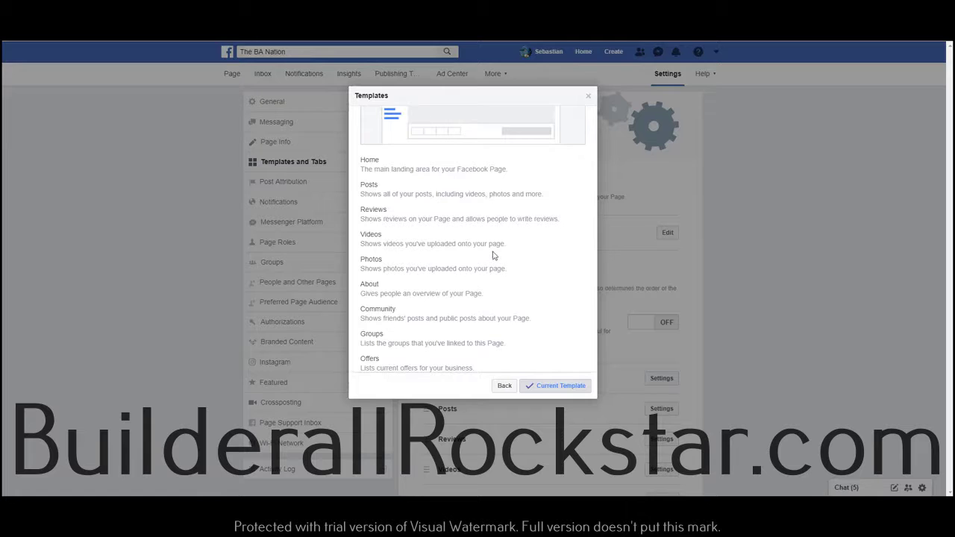
left_click(503, 387)
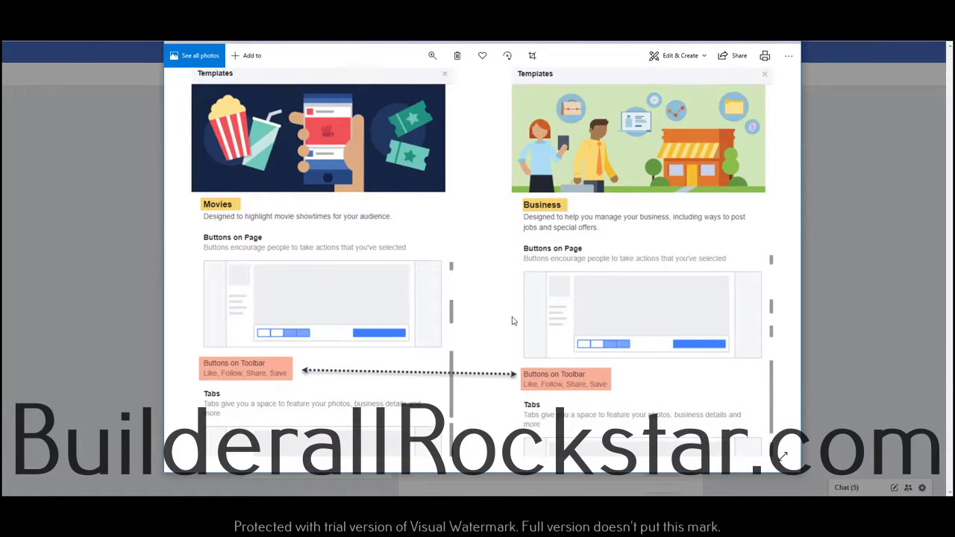
Compare the toolbar buttons and tabs of the Movies and Business templates in the Photos image, then close the image
scroll(514, 328, "down", 1)
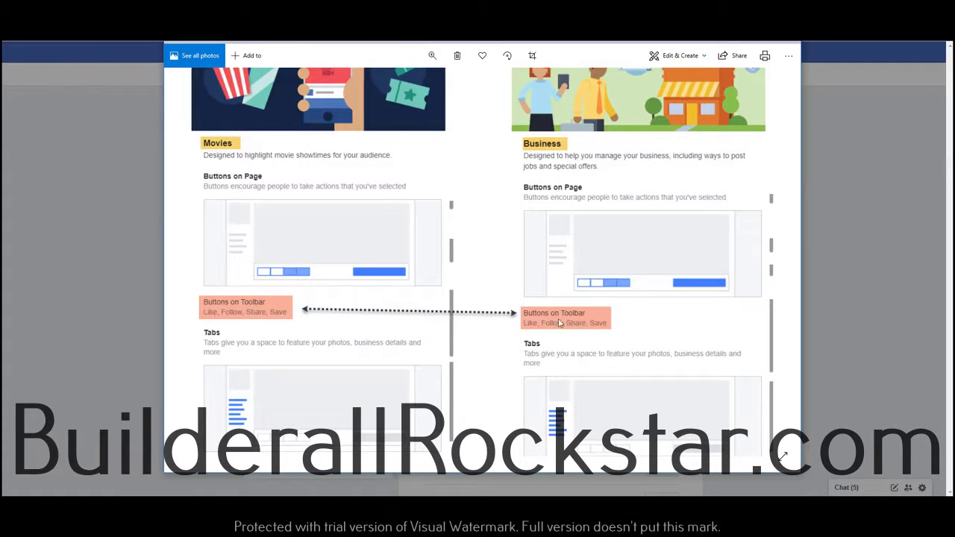
scroll(482, 362, "down", 4)
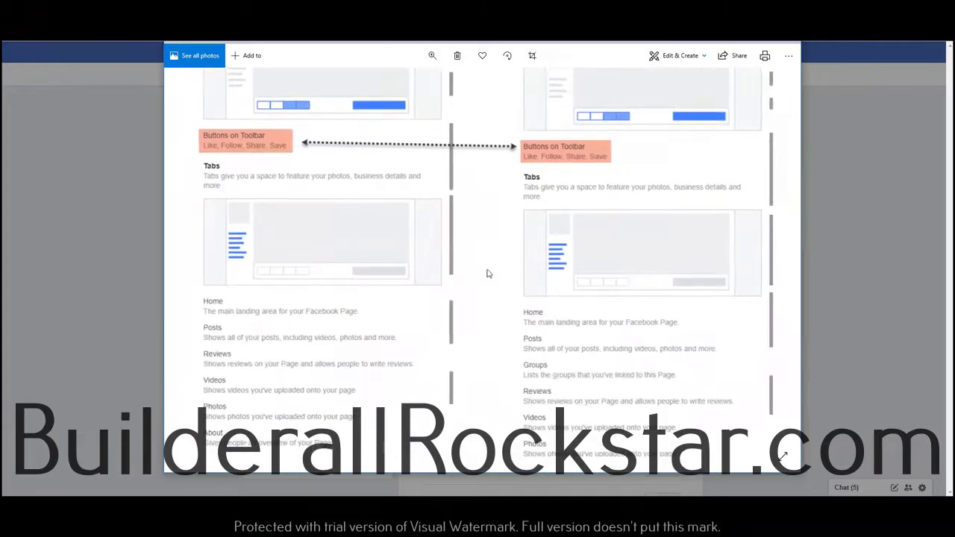
left_click_drag(484, 236, 489, 194)
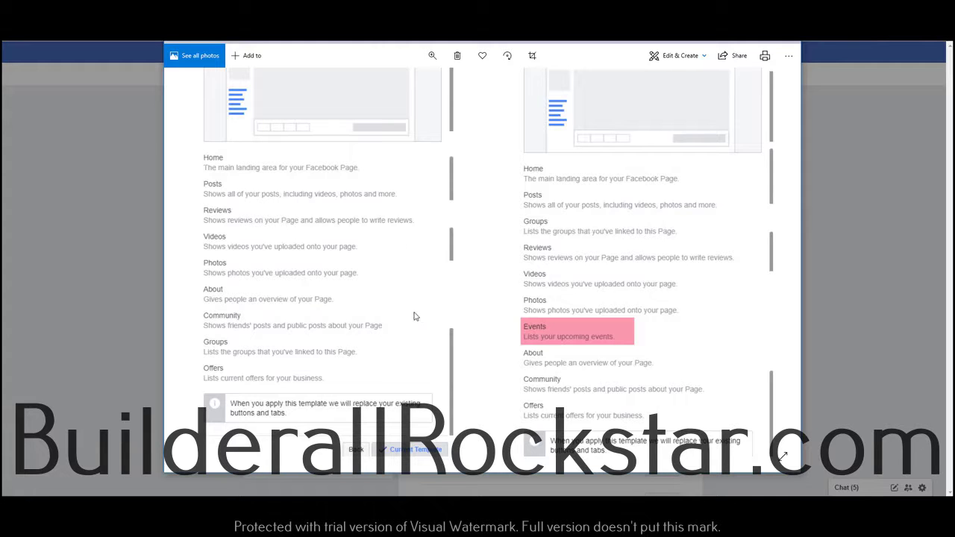
scroll(588, 248, "up", 10)
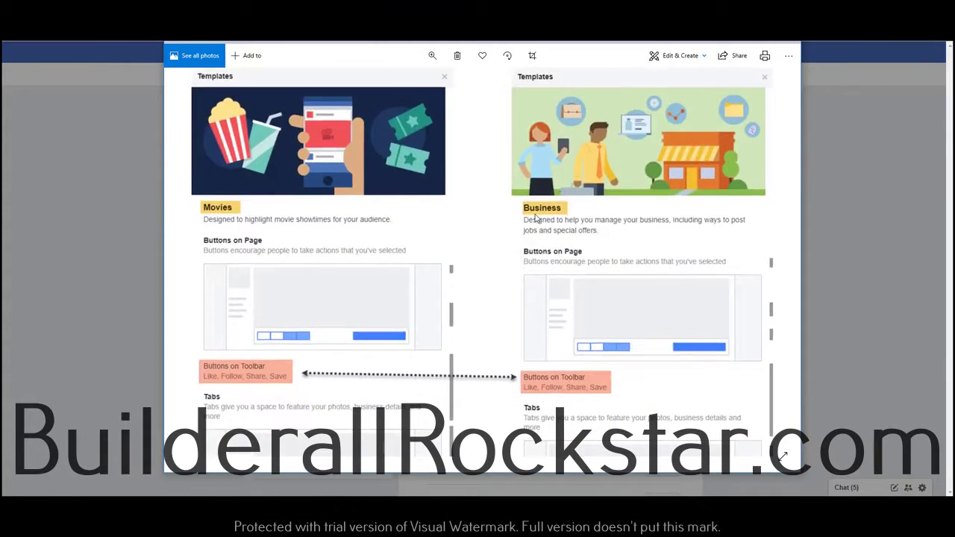
scroll(604, 188, "down", 3)
scroll(604, 188, "down", 2)
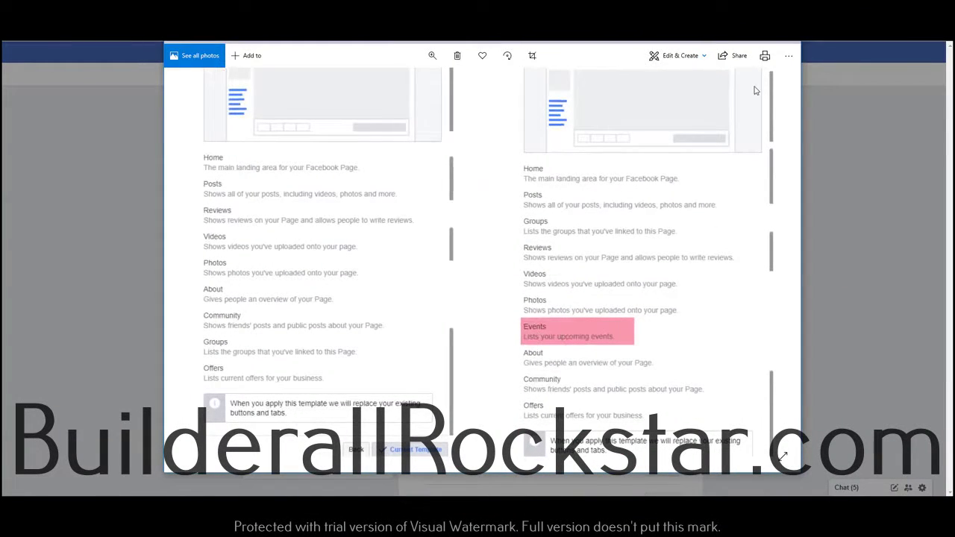
left_click(789, 42)
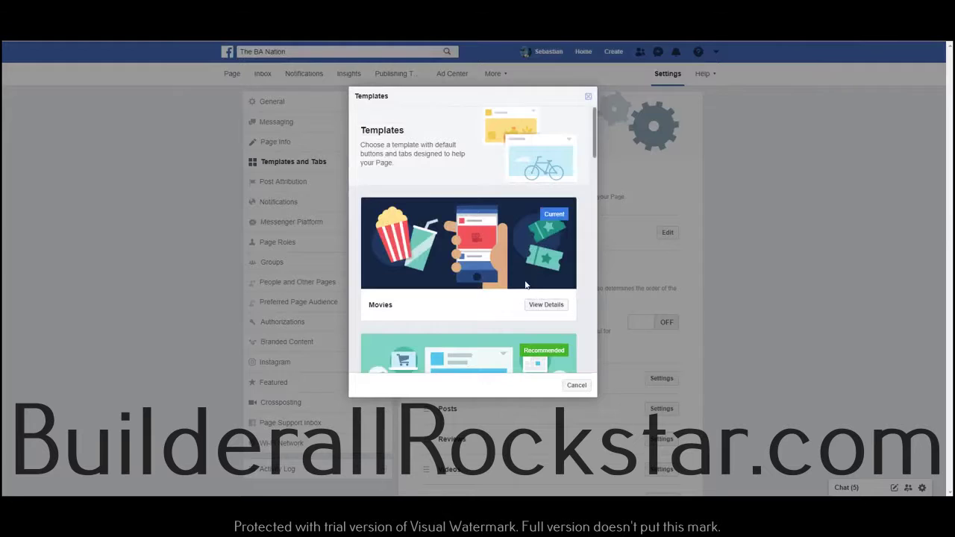
Look through the template list for the recommended template, highlight its Recommended label, and close the template list
scroll(514, 271, "down", 3)
scroll(515, 275, "down", 1)
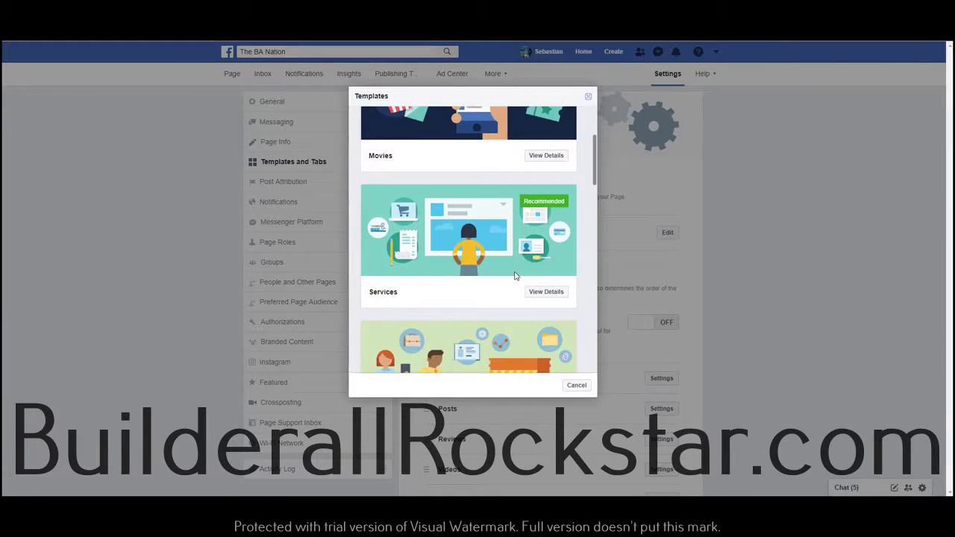
scroll(514, 279, "down", 1)
scroll(513, 281, "up", 3)
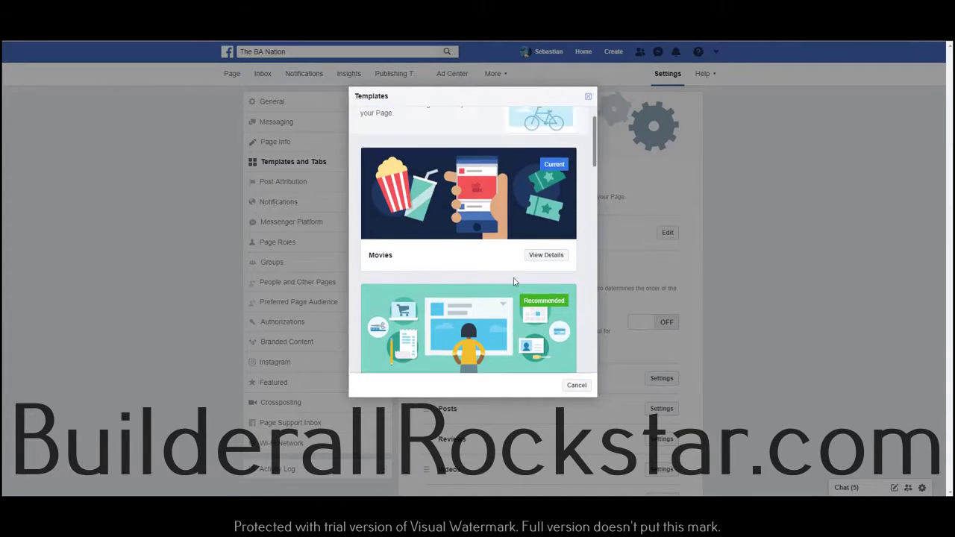
scroll(522, 299, "down", 1)
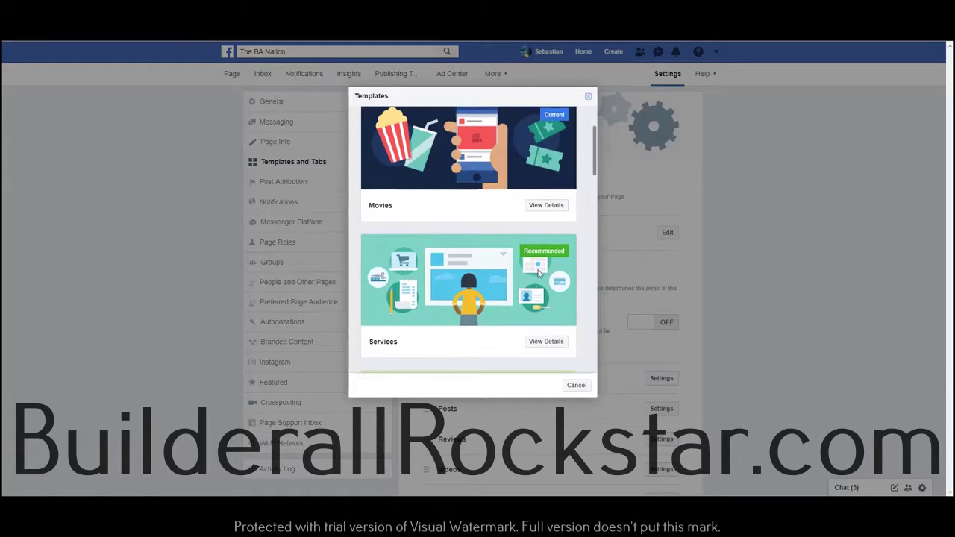
left_click_drag(525, 251, 565, 252)
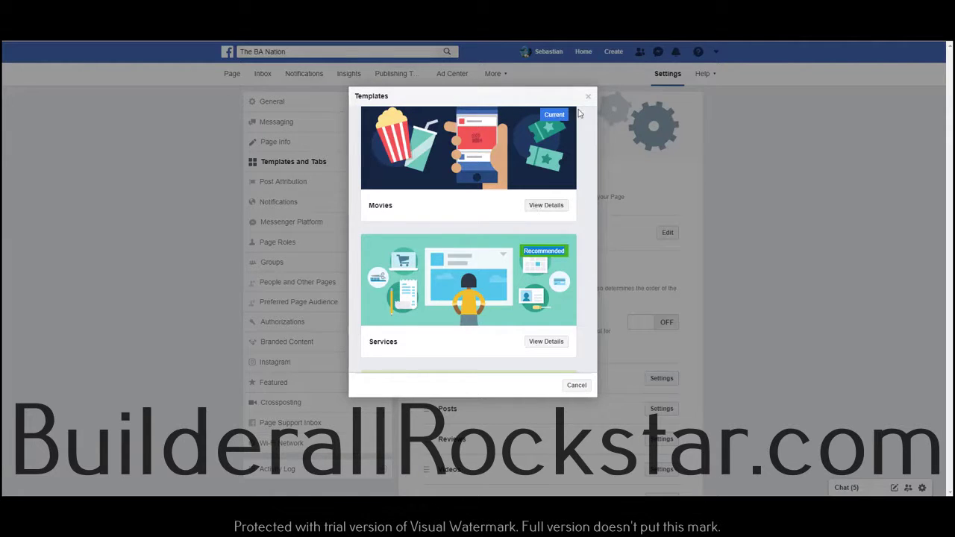
left_click(588, 97)
Check the Categories setting in the Page Info settings
left_click(290, 105)
left_click(293, 143)
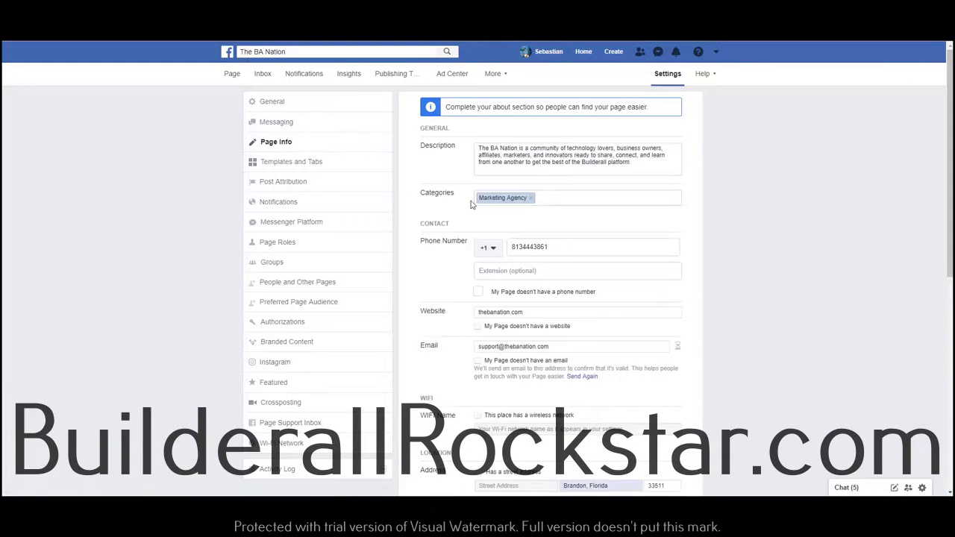
left_click_drag(422, 195, 445, 194)
Preview the Page changes the Services template would make, then cancel applying it and return to the template list
left_click(304, 166)
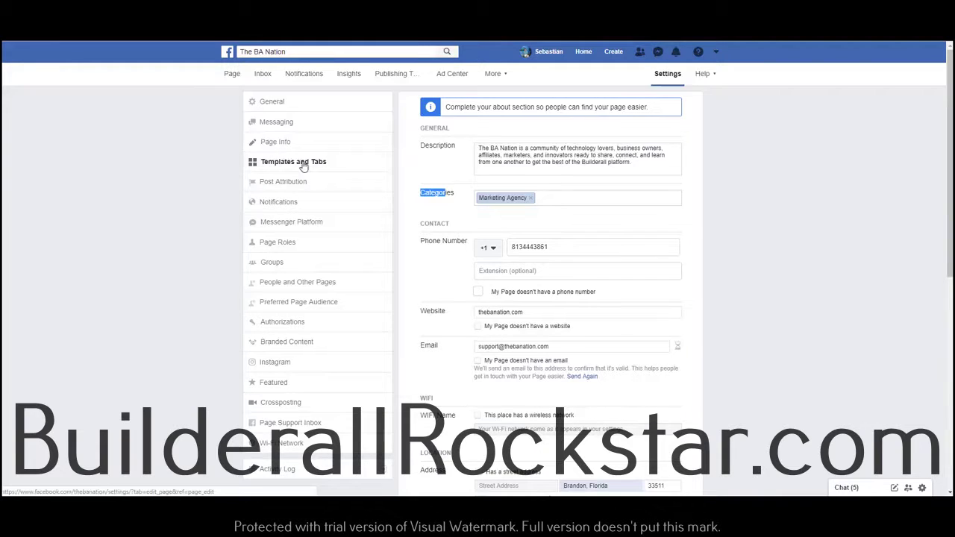
left_click(667, 233)
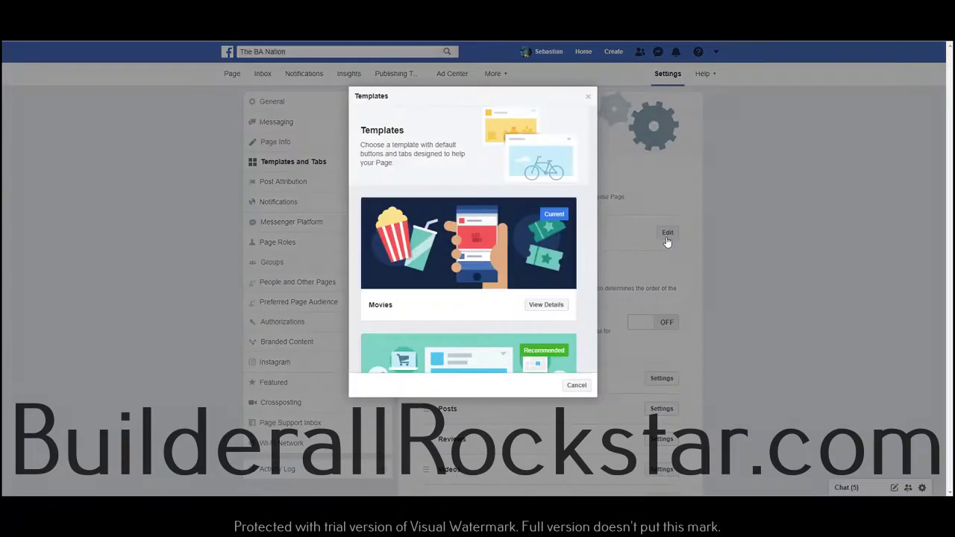
scroll(478, 299, "down", 2)
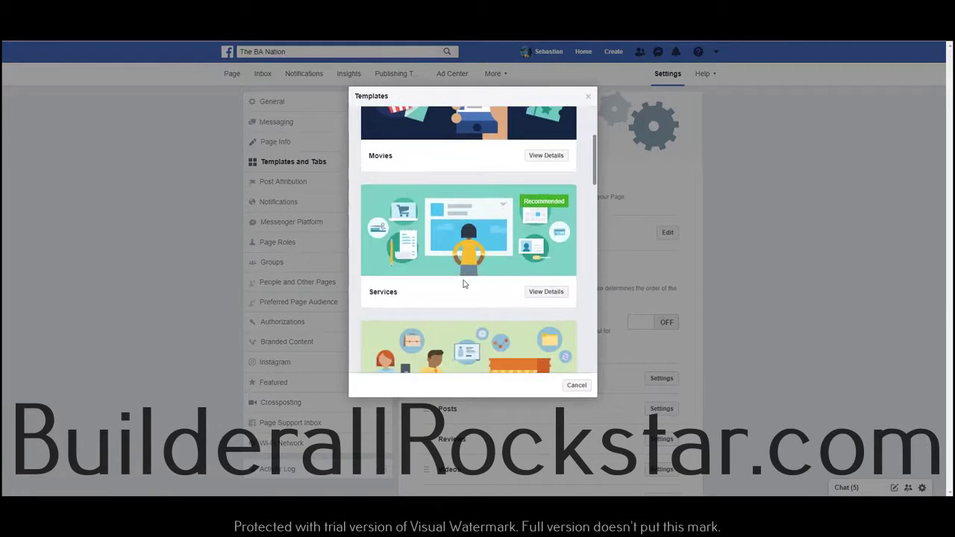
left_click(549, 294)
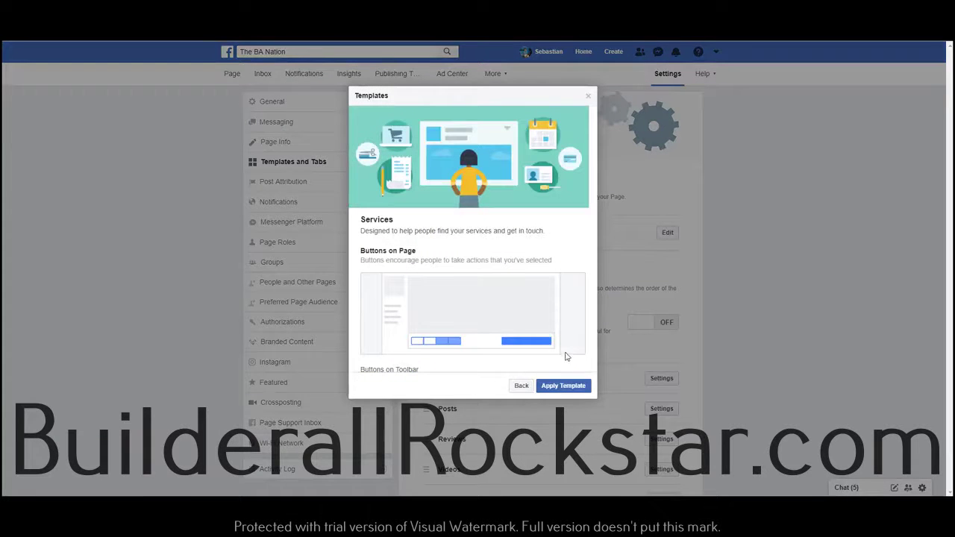
scroll(565, 351, "down", 3)
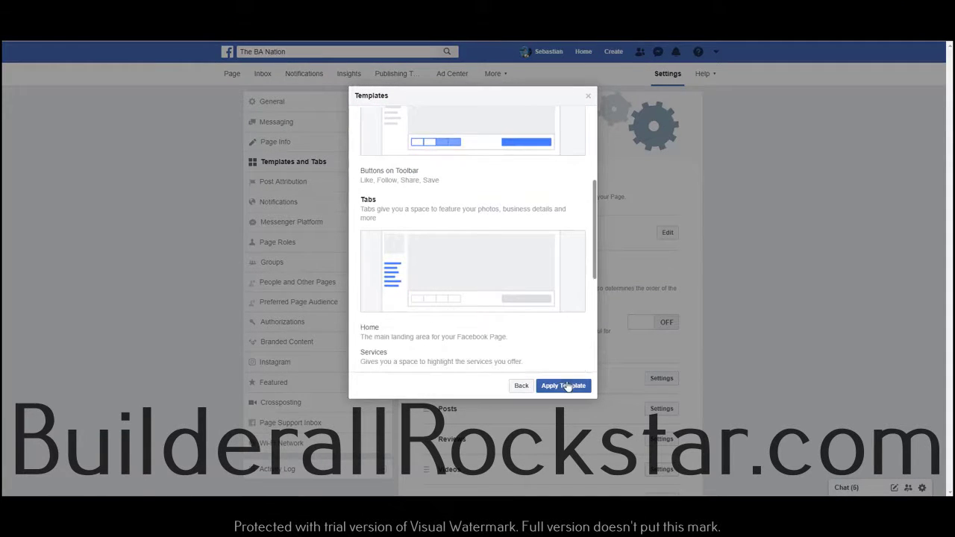
left_click(568, 386)
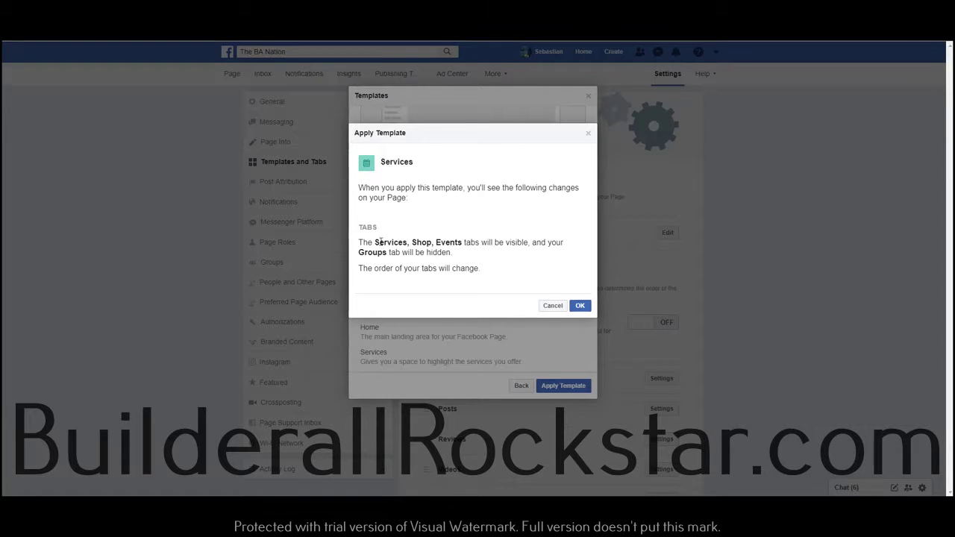
left_click(552, 305)
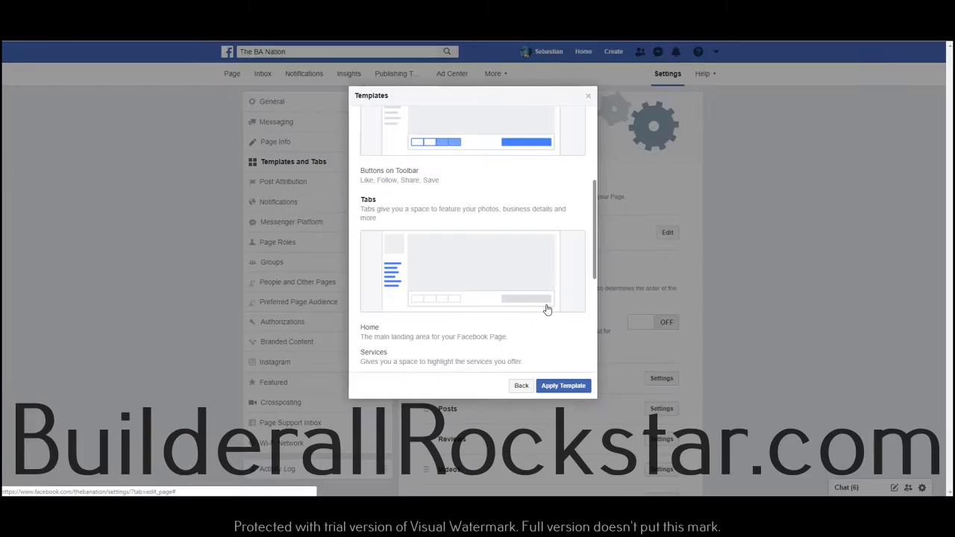
left_click(521, 386)
Preview the Page changes the Business template would make, then cancel applying it and return to the template list
scroll(510, 336, "down", 5)
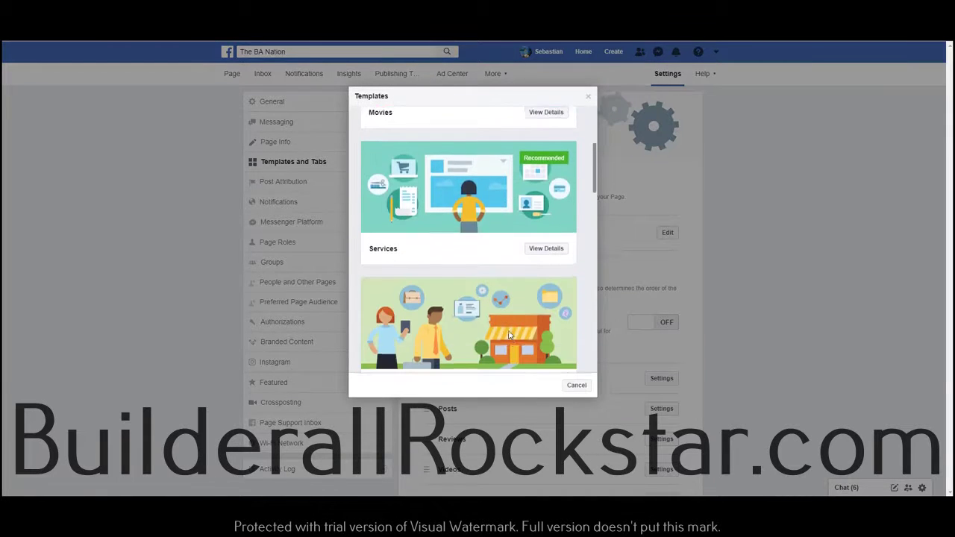
scroll(510, 336, "down", 2)
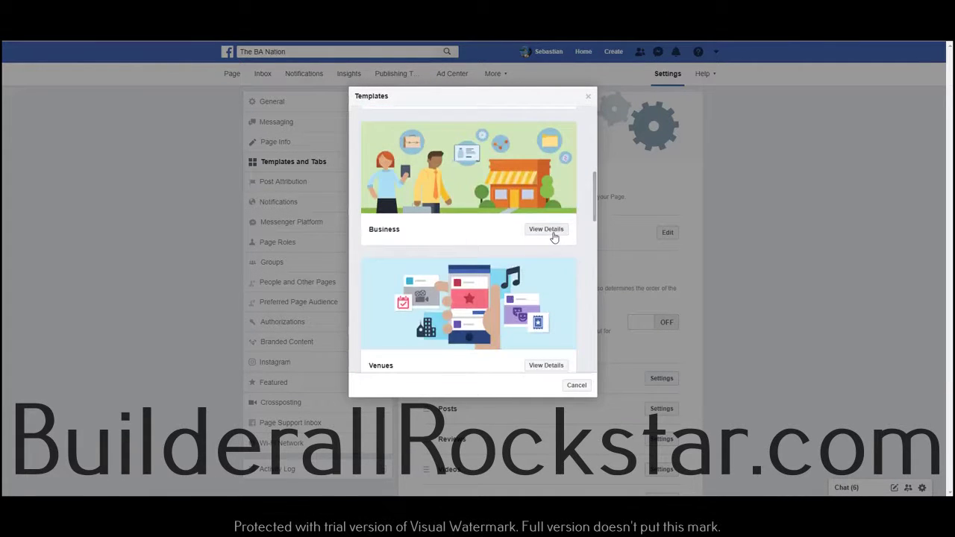
left_click(554, 233)
left_click(557, 387)
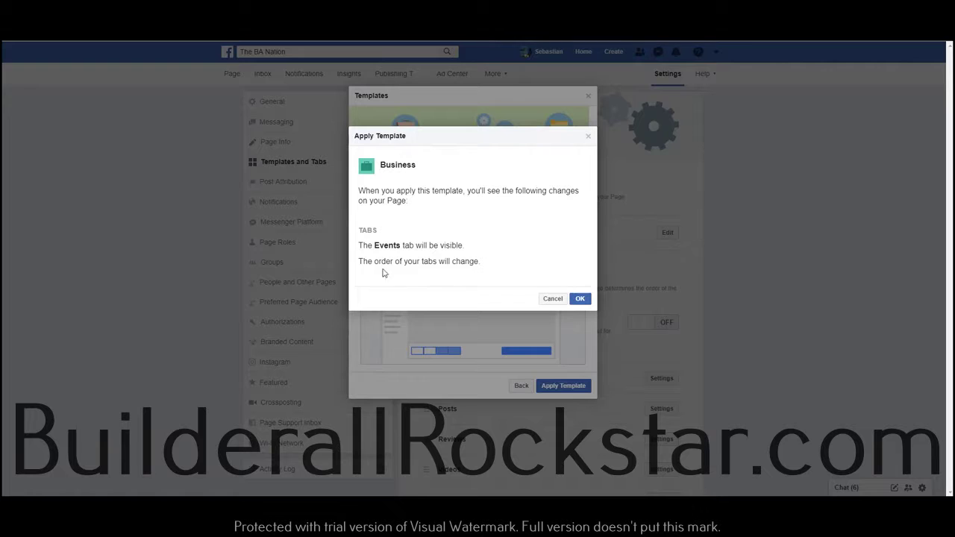
left_click(558, 300)
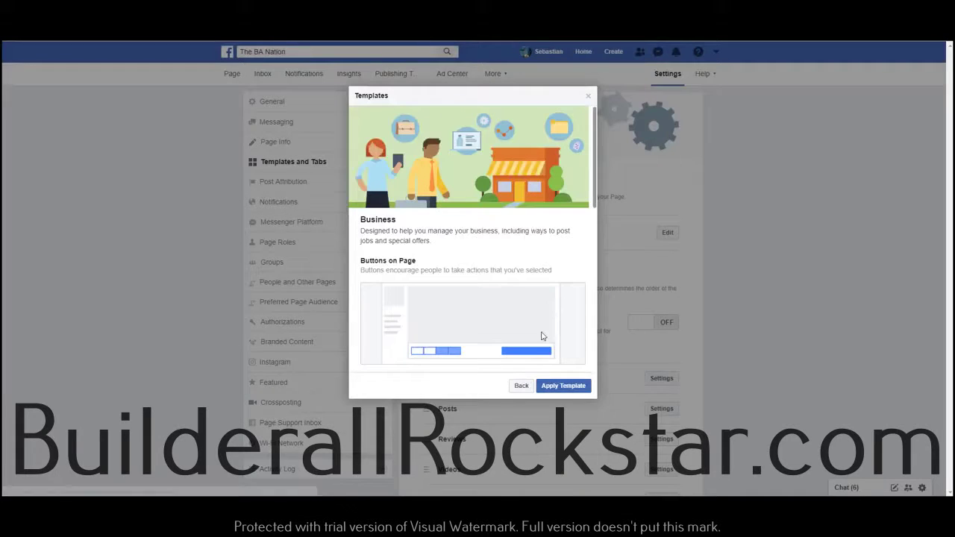
left_click(522, 386)
Preview the Page changes the Restaurants & Cafes template would make, then cancel applying it and return to the template list
scroll(507, 326, "down", 6)
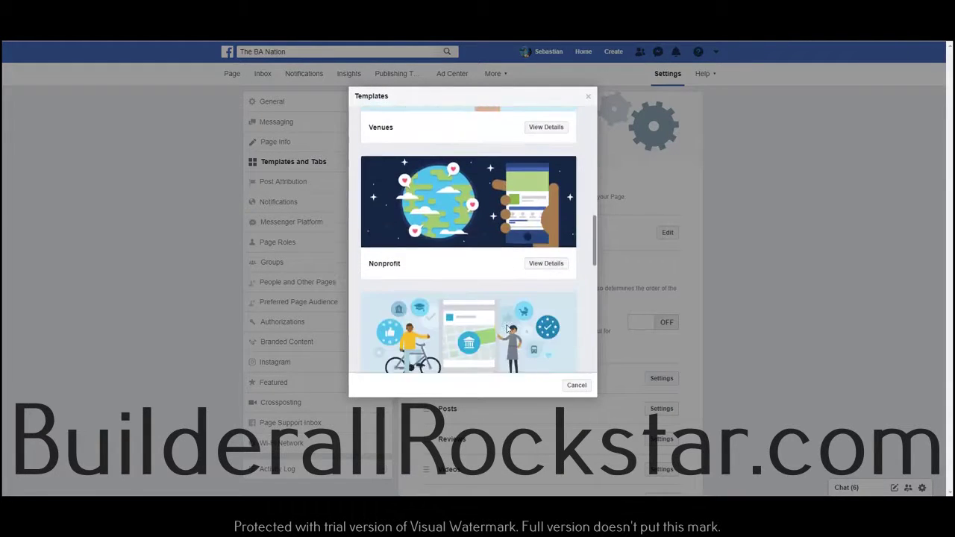
scroll(507, 328, "down", 6)
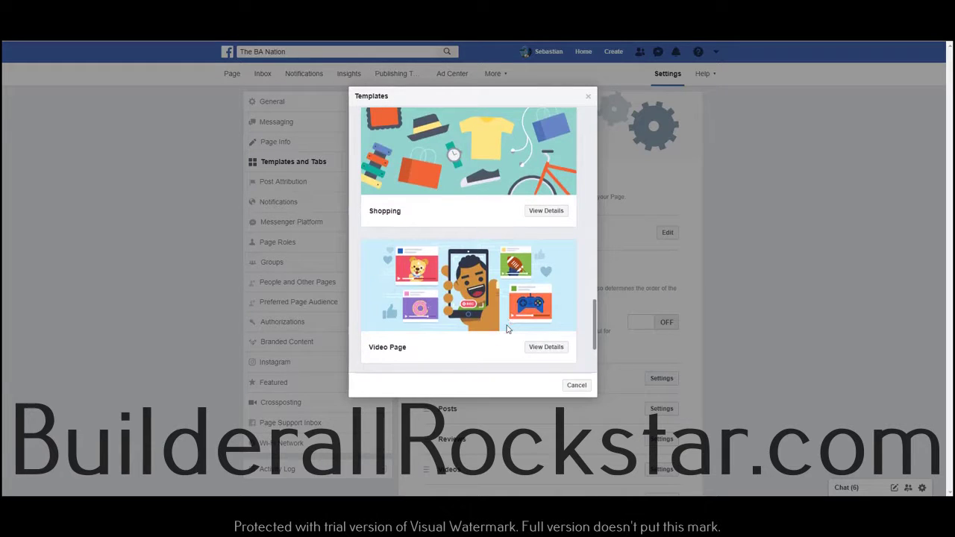
scroll(506, 328, "down", 1)
scroll(507, 328, "up", 6)
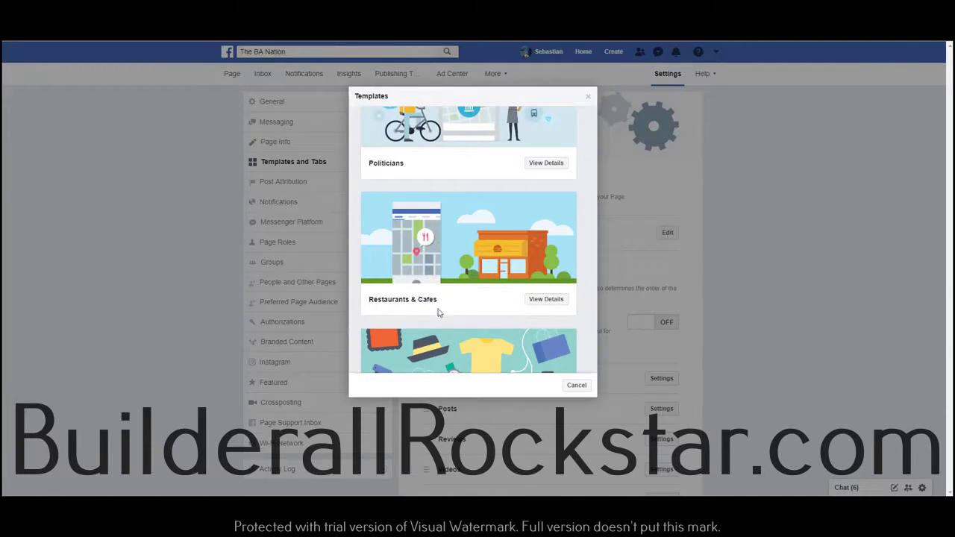
left_click(536, 301)
left_click(575, 386)
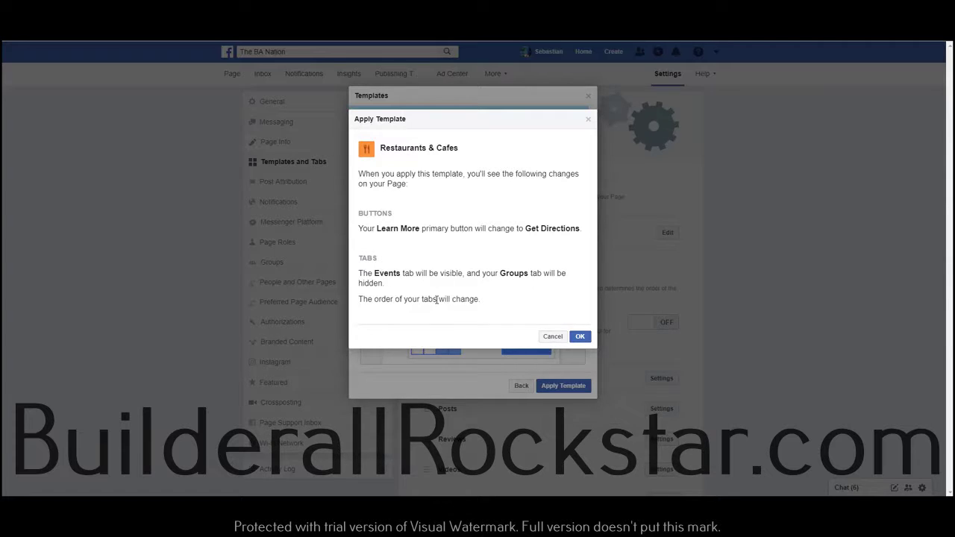
left_click(553, 337)
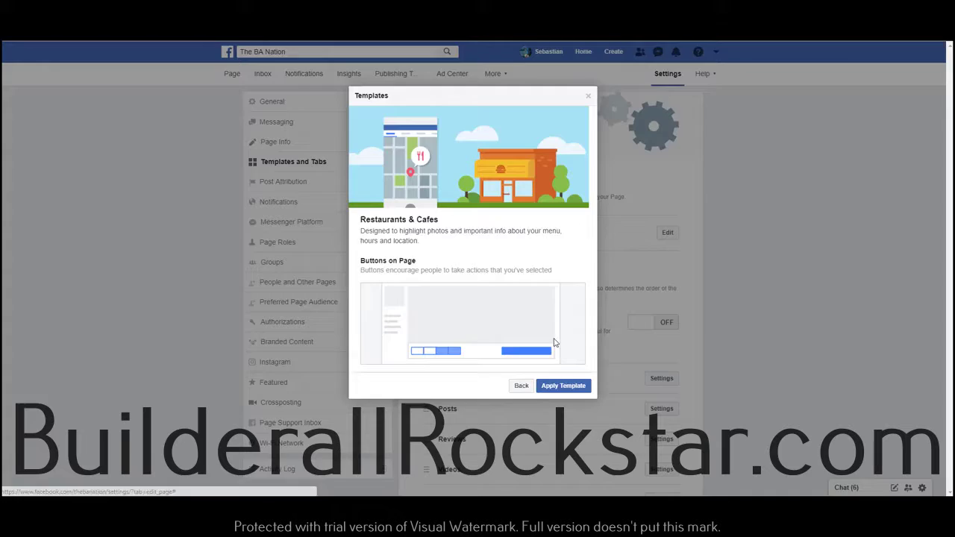
left_click(521, 387)
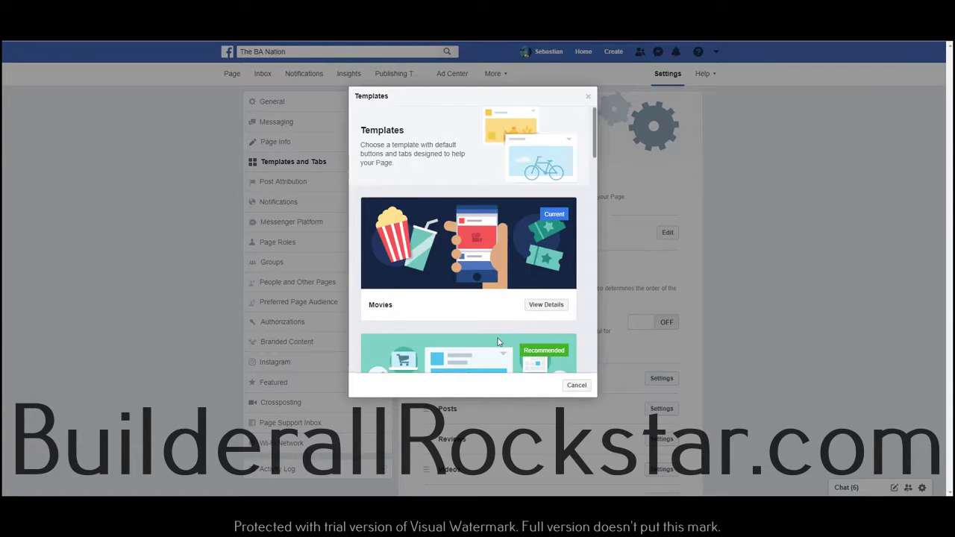
Apply the Services template to the Page and confirm the changes
scroll(496, 338, "down", 3)
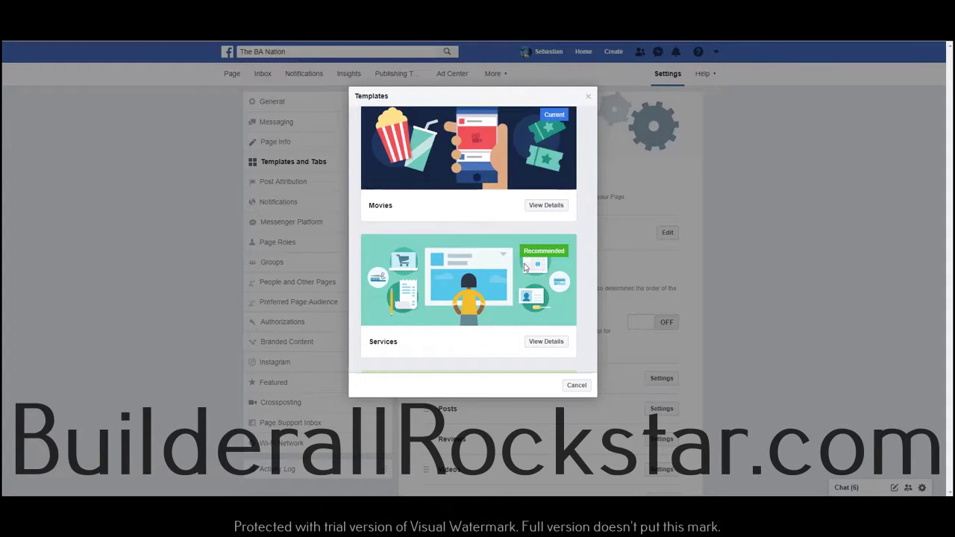
left_click(547, 342)
left_click(558, 388)
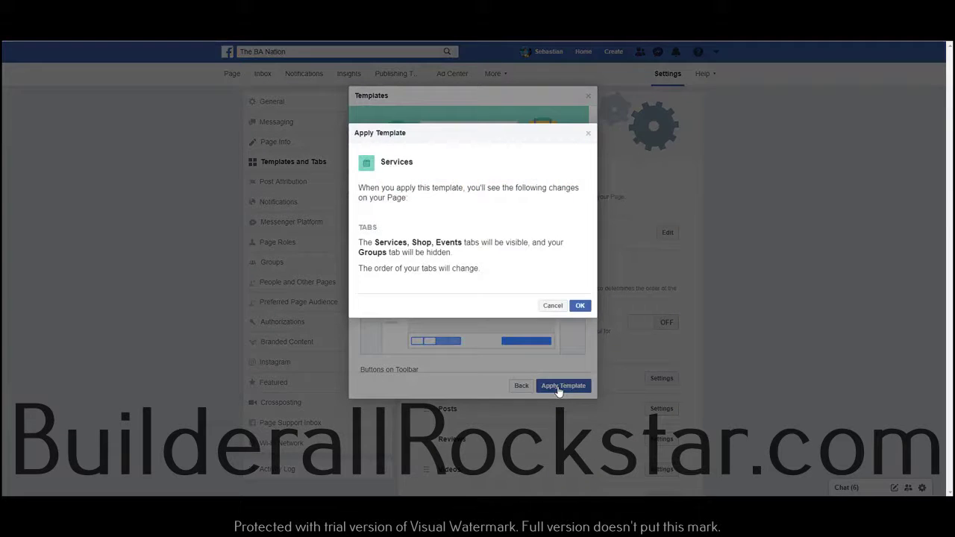
left_click(580, 306)
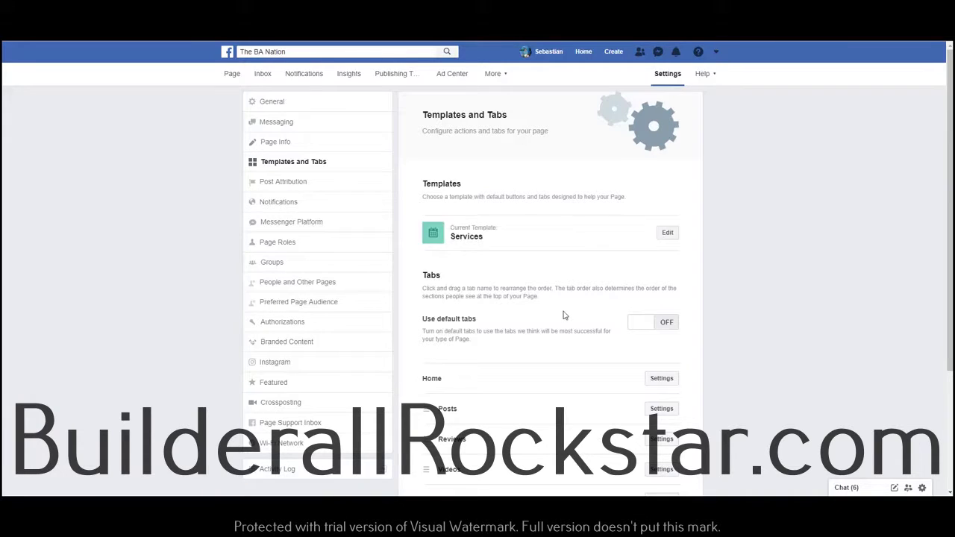
Review the Services template's tab order in the Templates and Tabs settings and on the Page itself
scroll(564, 315, "down", 3)
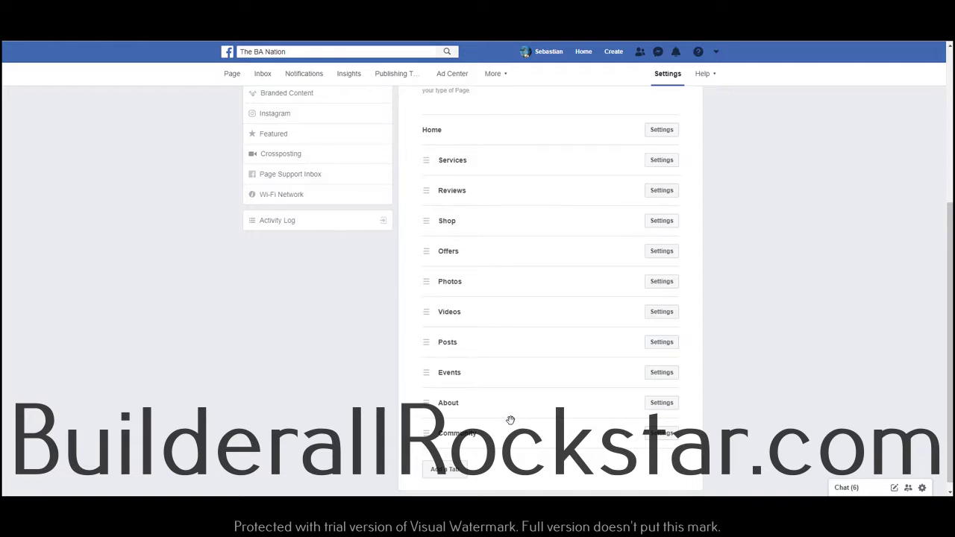
scroll(510, 420, "up", 3)
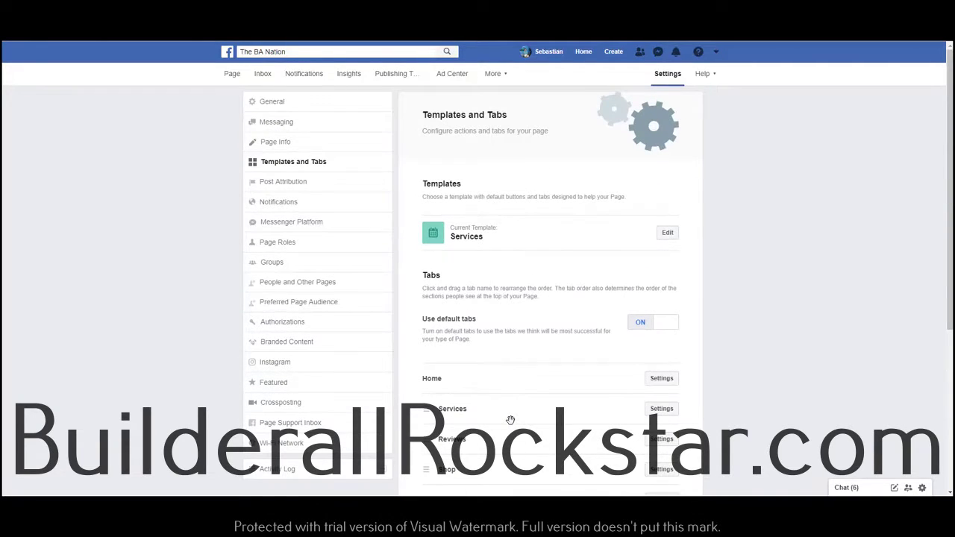
left_click(232, 74)
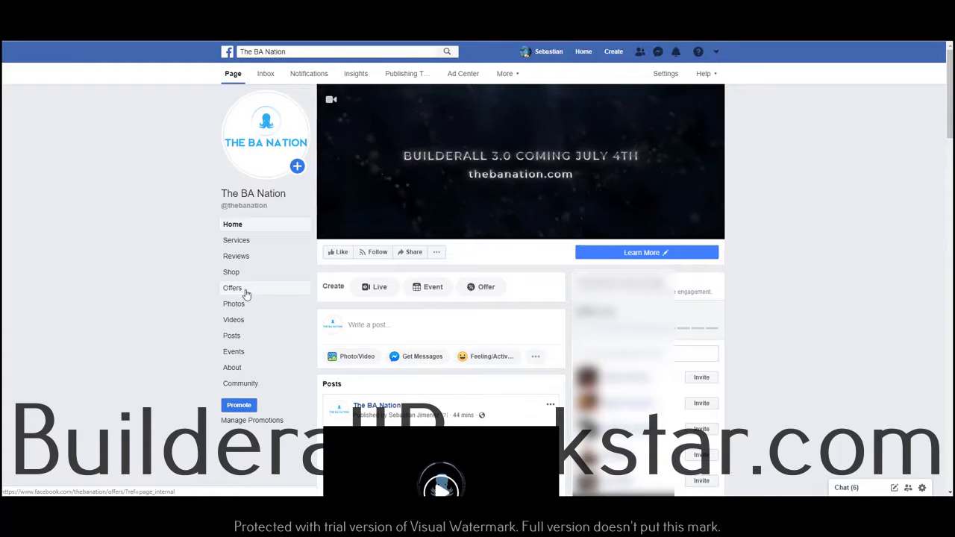
Turn off the Offers tab in the Templates and Tabs settings and save the change
left_click(666, 74)
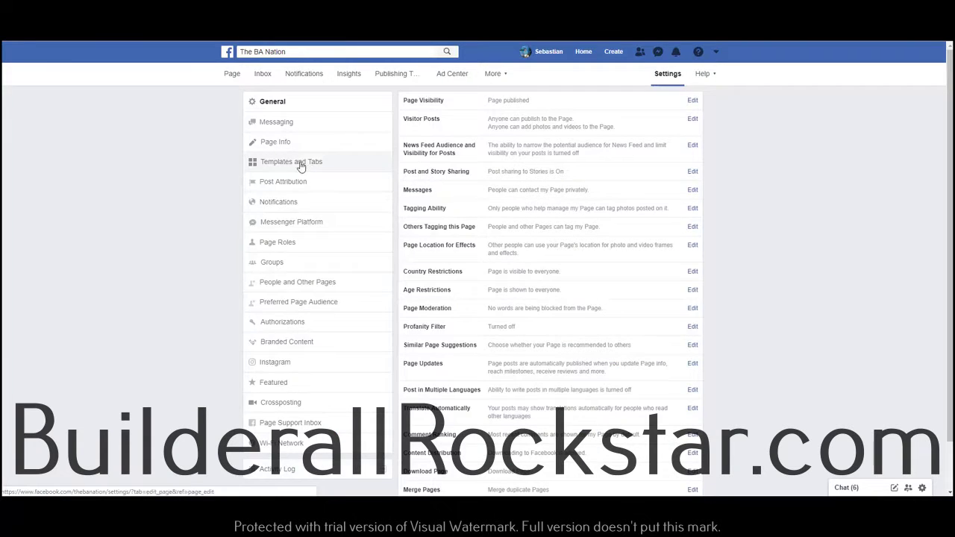
left_click(301, 165)
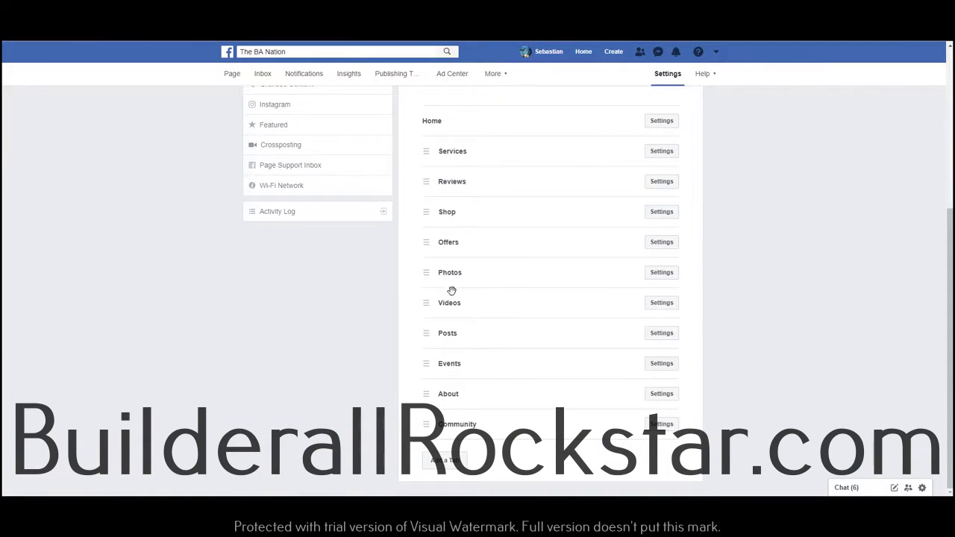
scroll(452, 291, "up", 1)
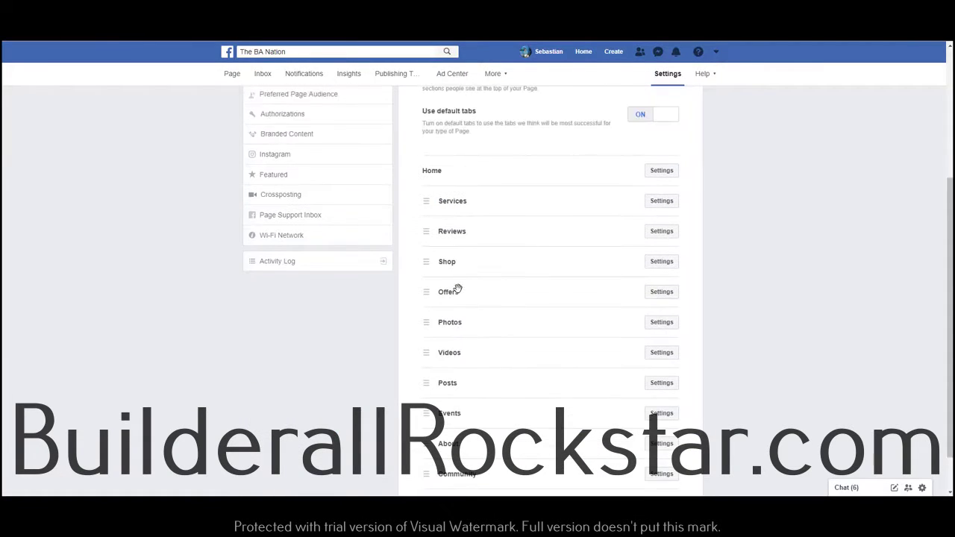
left_click(662, 293)
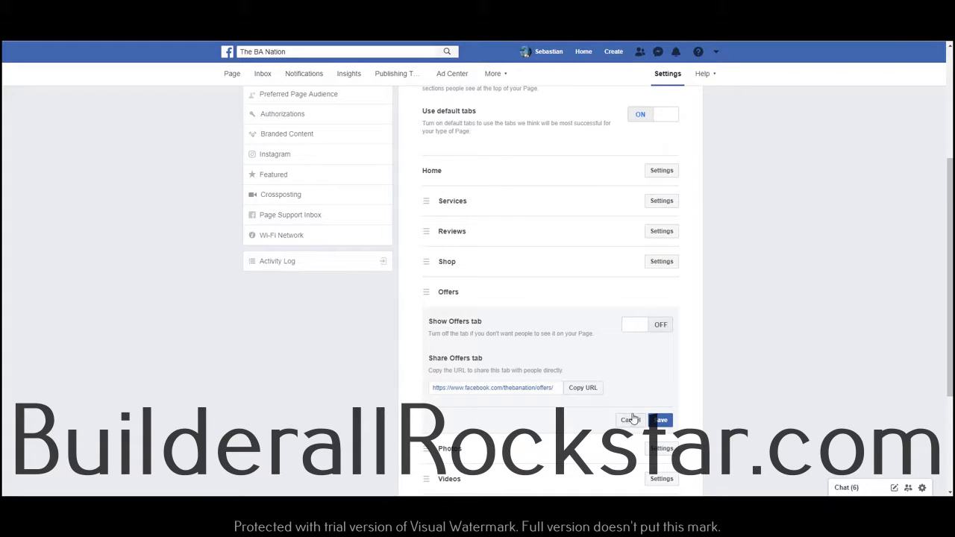
left_click(660, 421)
scroll(567, 369, "up", 4)
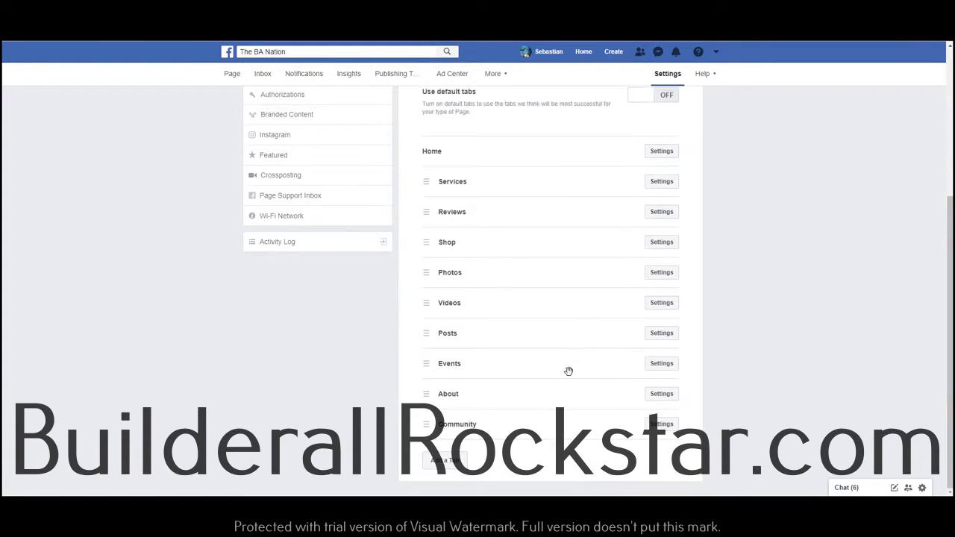
Return to the Page to check its tab list and open the Shop tab
left_click(229, 78)
left_click(241, 272)
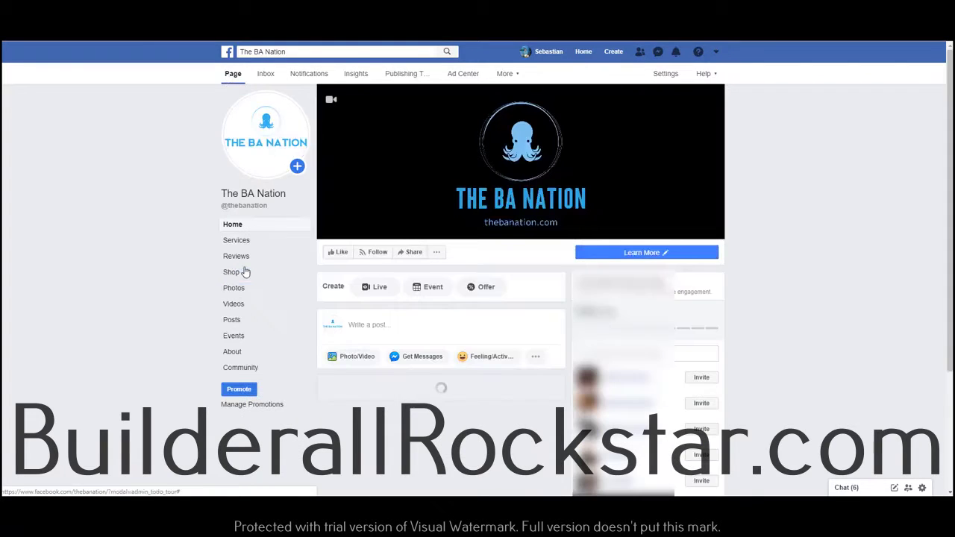